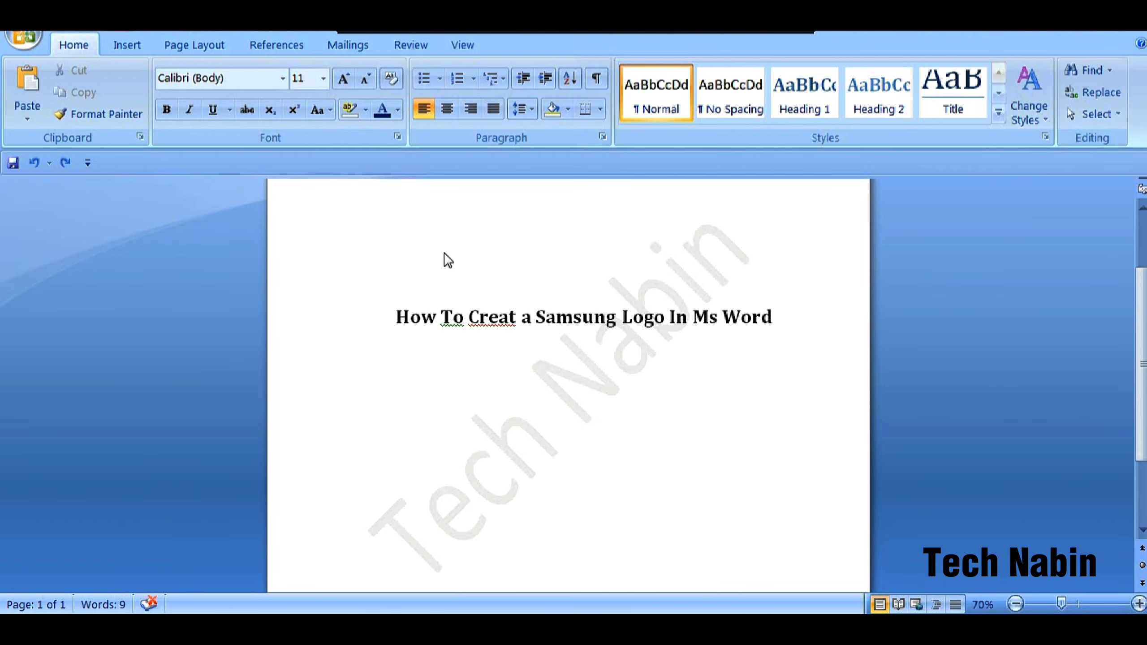
Delete the heading 'How To Creat a Samsung Logo In Ms Word' to leave a blank page
drag(395, 317, 763, 347)
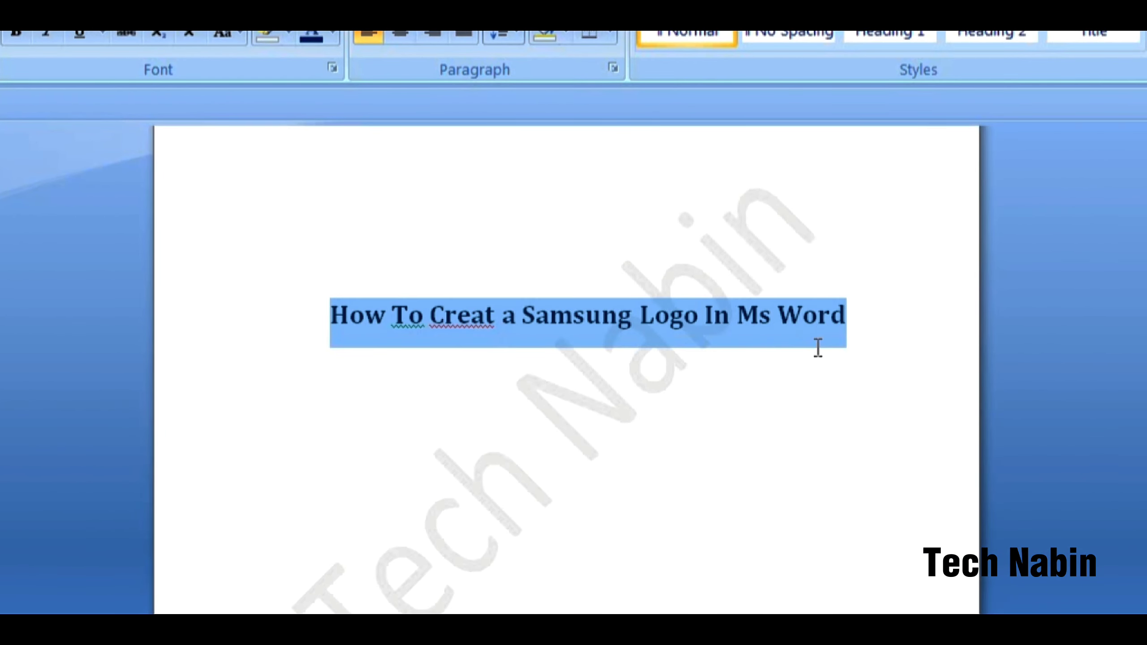
click(504, 316)
double_click(449, 325)
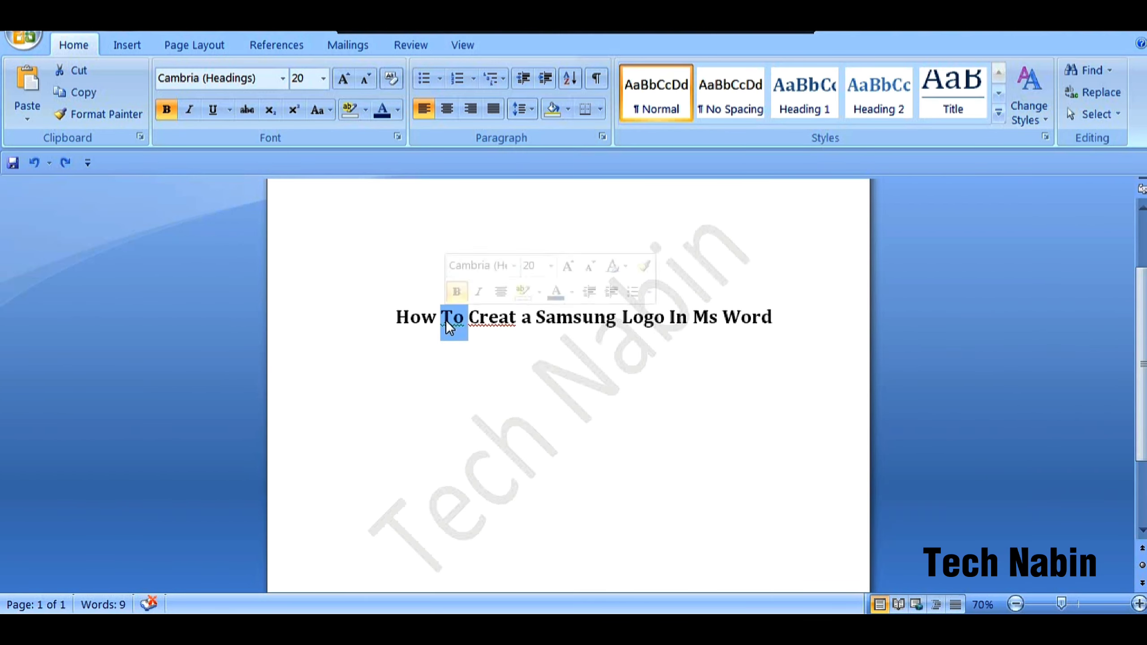
key(ctrl+a)
key(Delete)
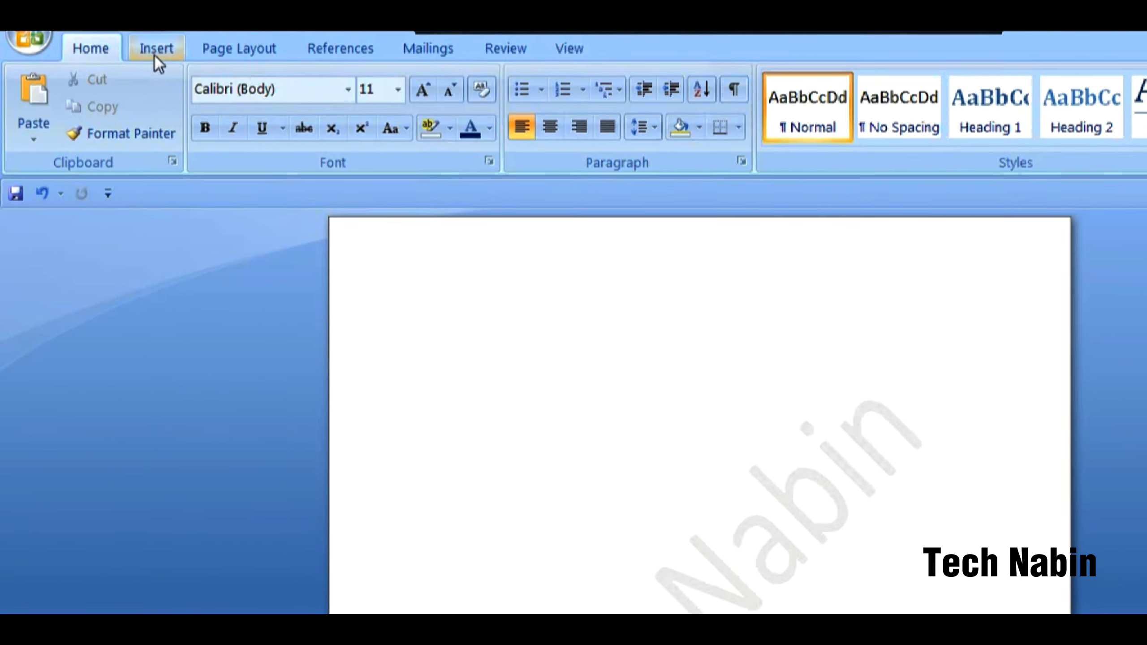
Draw a wide Oval shape near the top of the page
click(154, 50)
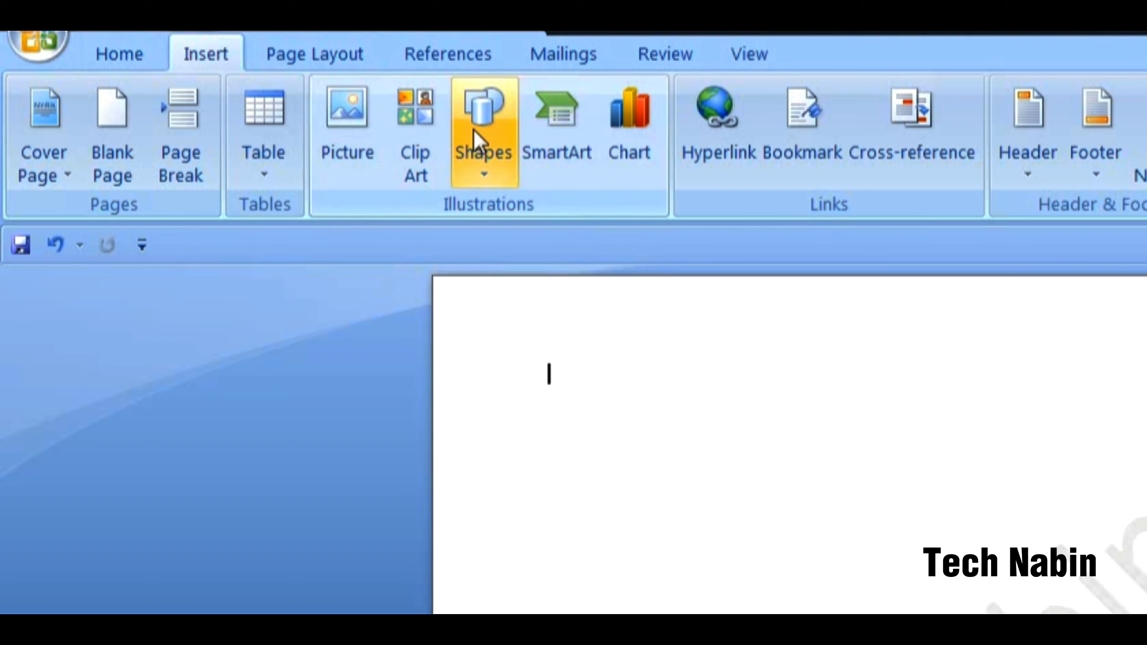
click(478, 153)
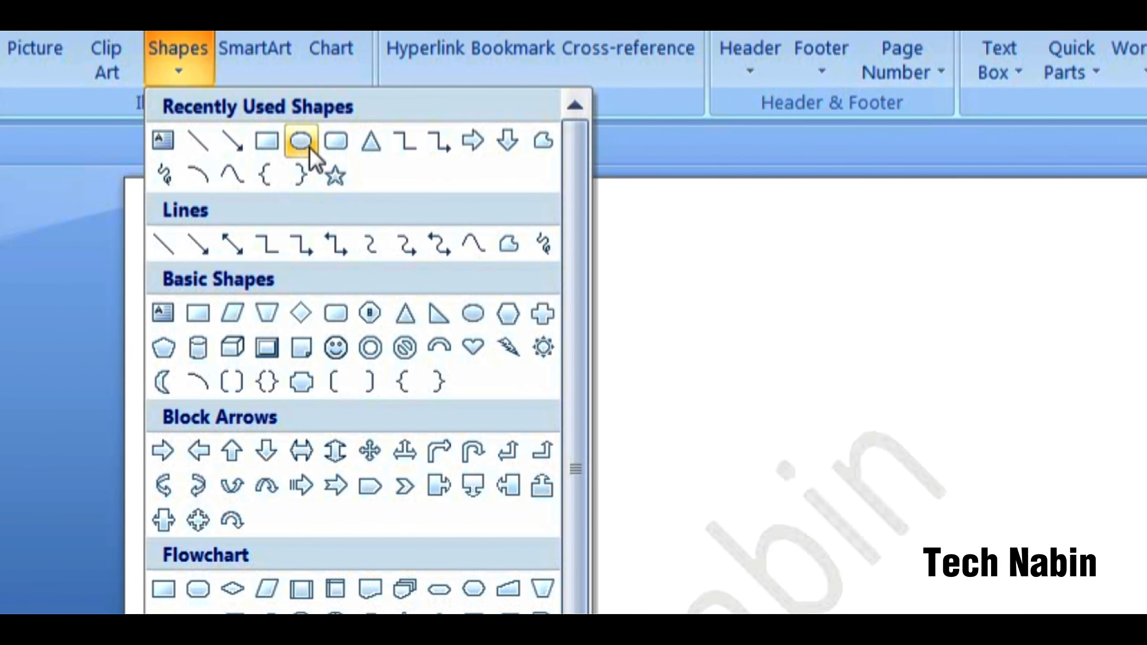
click(469, 317)
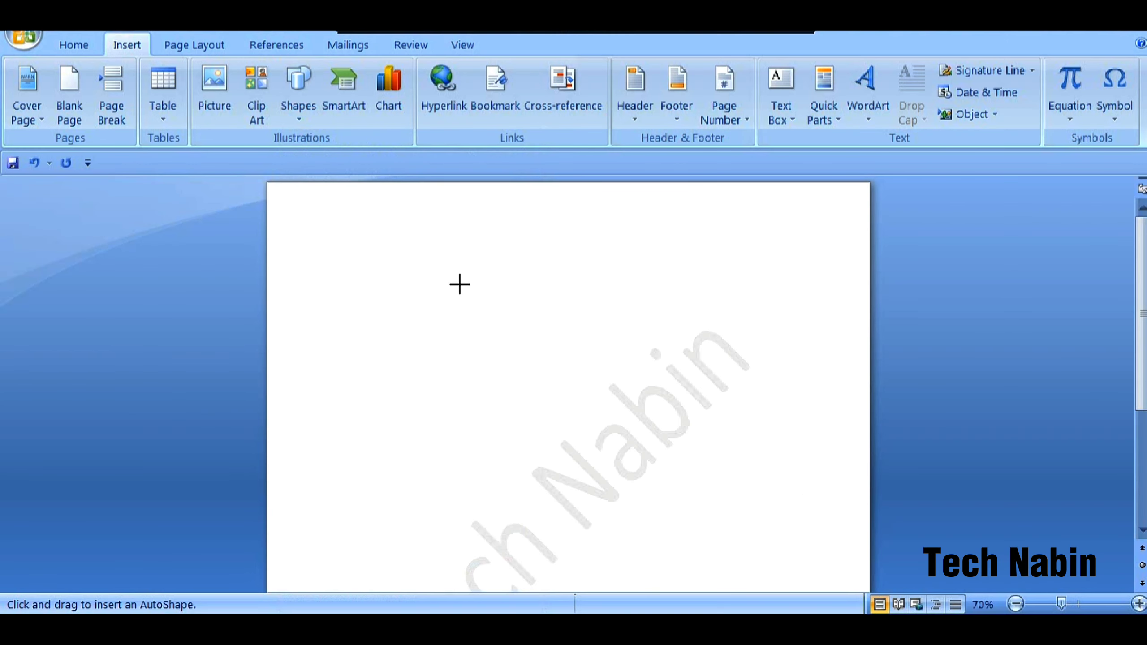
drag(668, 324, 674, 336)
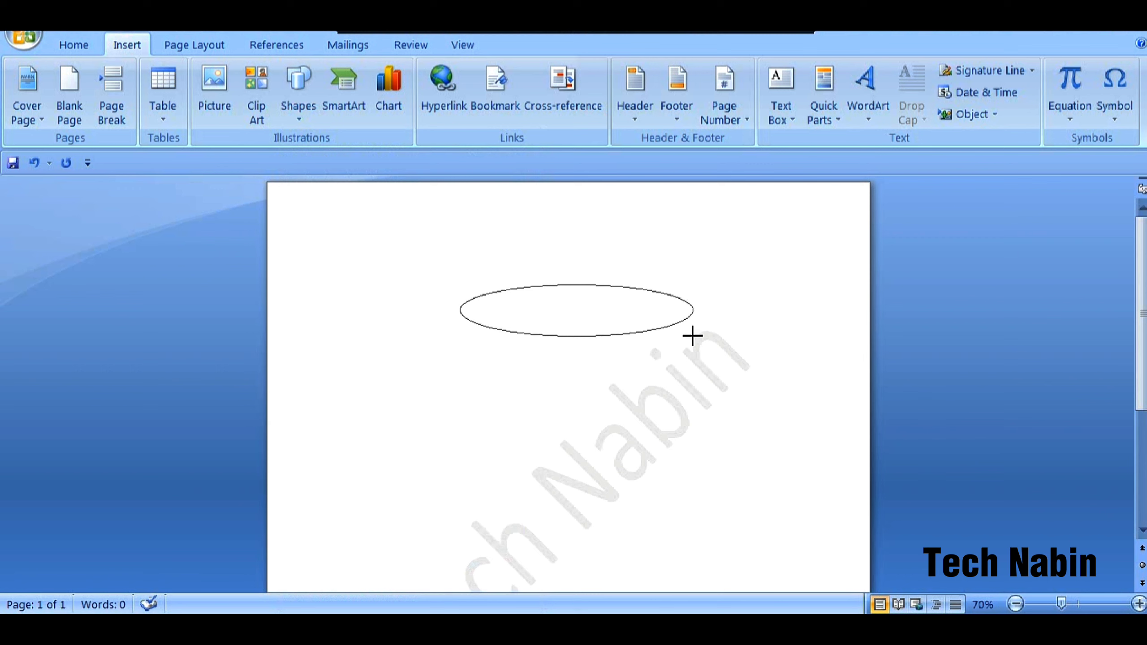
drag(673, 336, 691, 338)
Reposition the oval and tilt it slightly upward to the right
drag(604, 309, 594, 354)
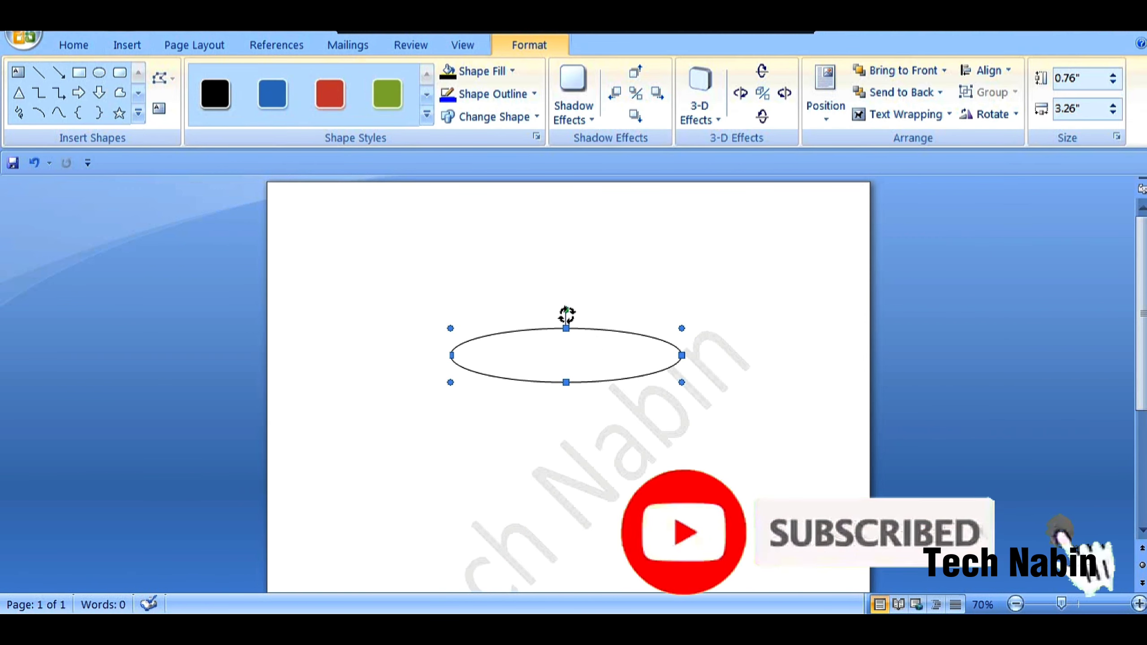
drag(568, 308, 561, 314)
click(617, 450)
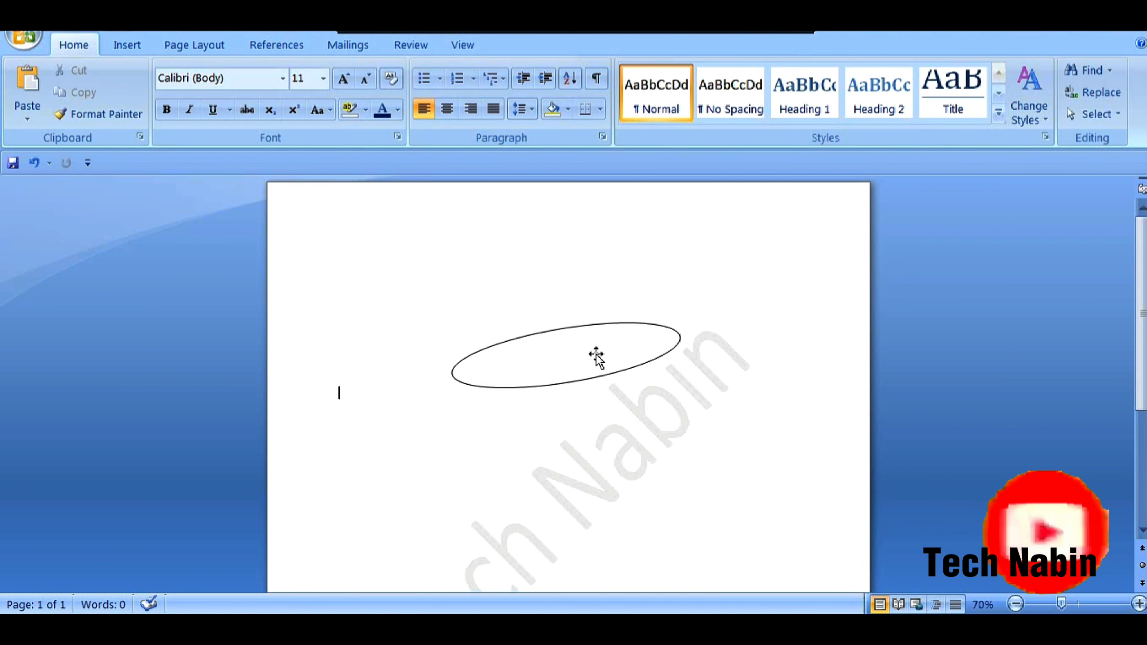
drag(583, 358, 596, 344)
click(571, 335)
click(578, 367)
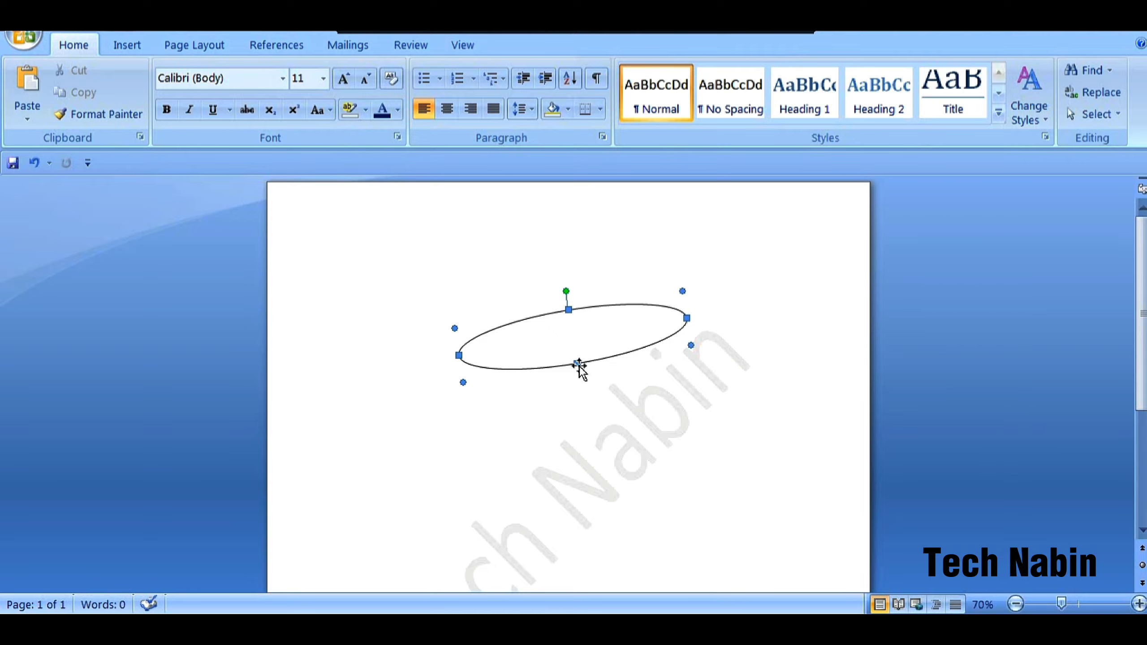
click(494, 336)
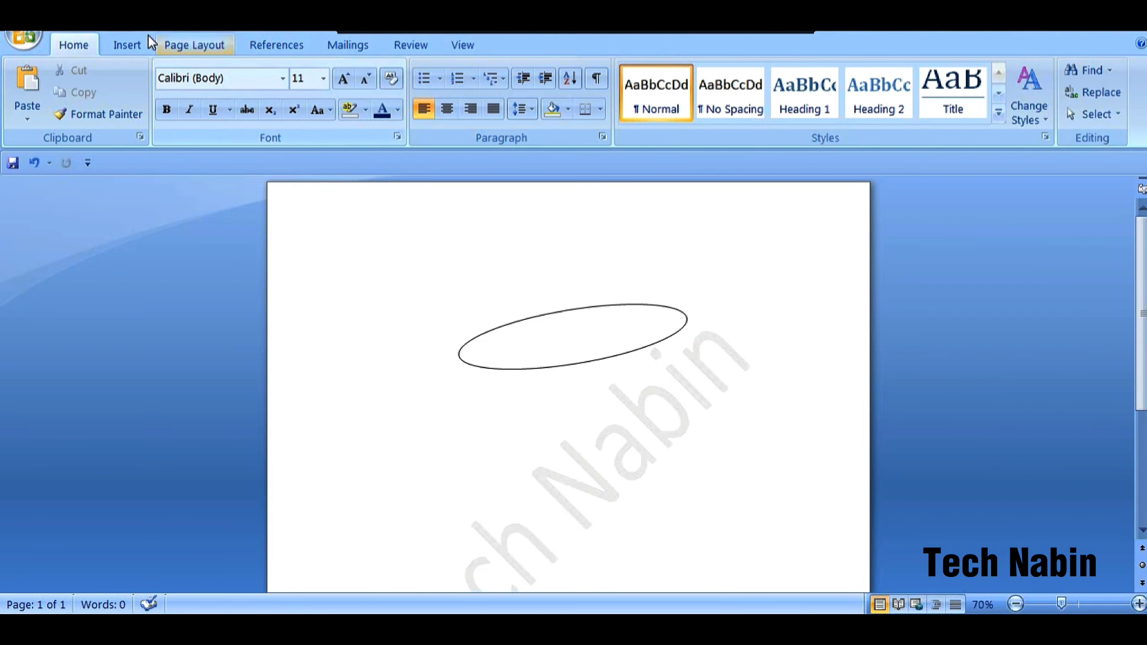
click(131, 44)
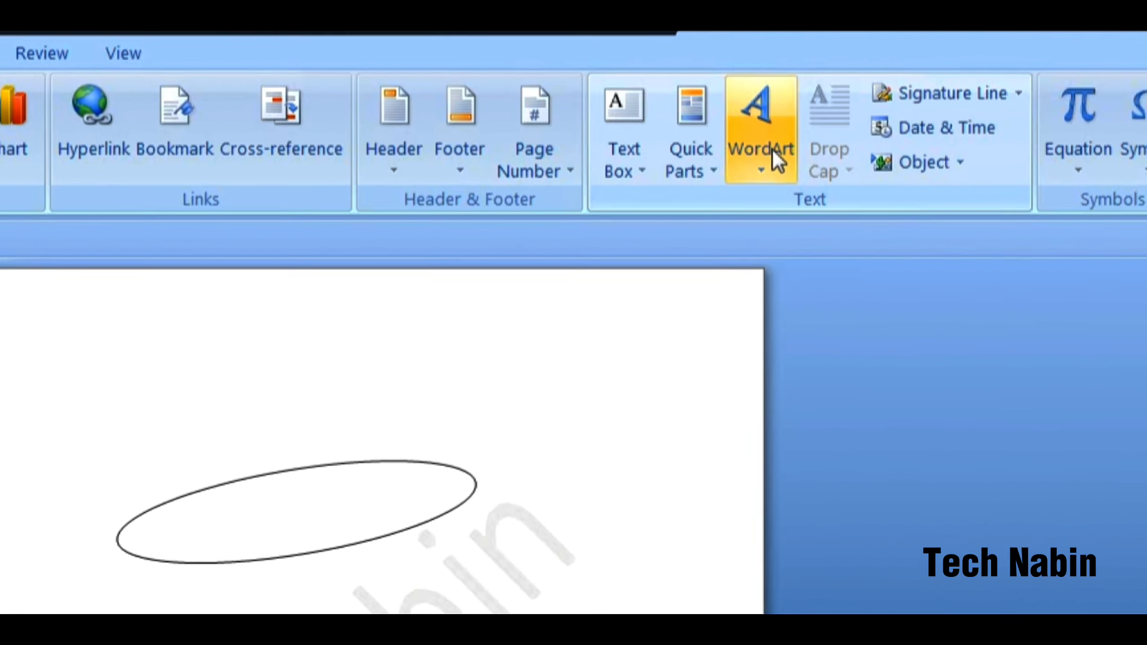
Insert first-style outlined WordArt reading 'S MSUNG', leaving a gap for the A
click(867, 108)
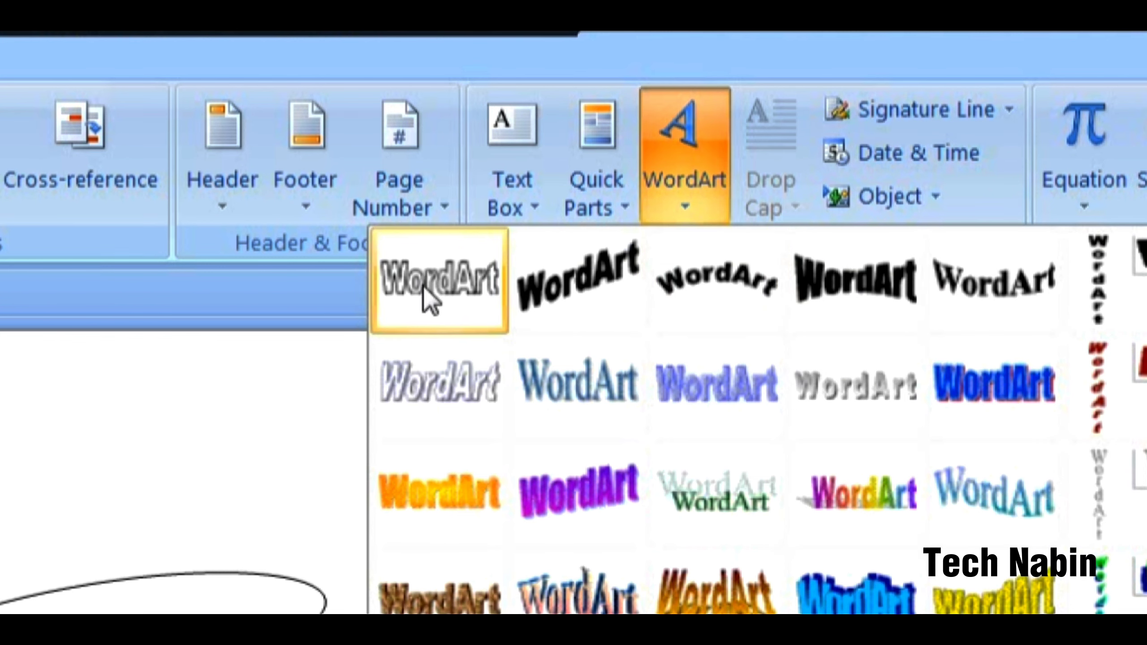
click(439, 275)
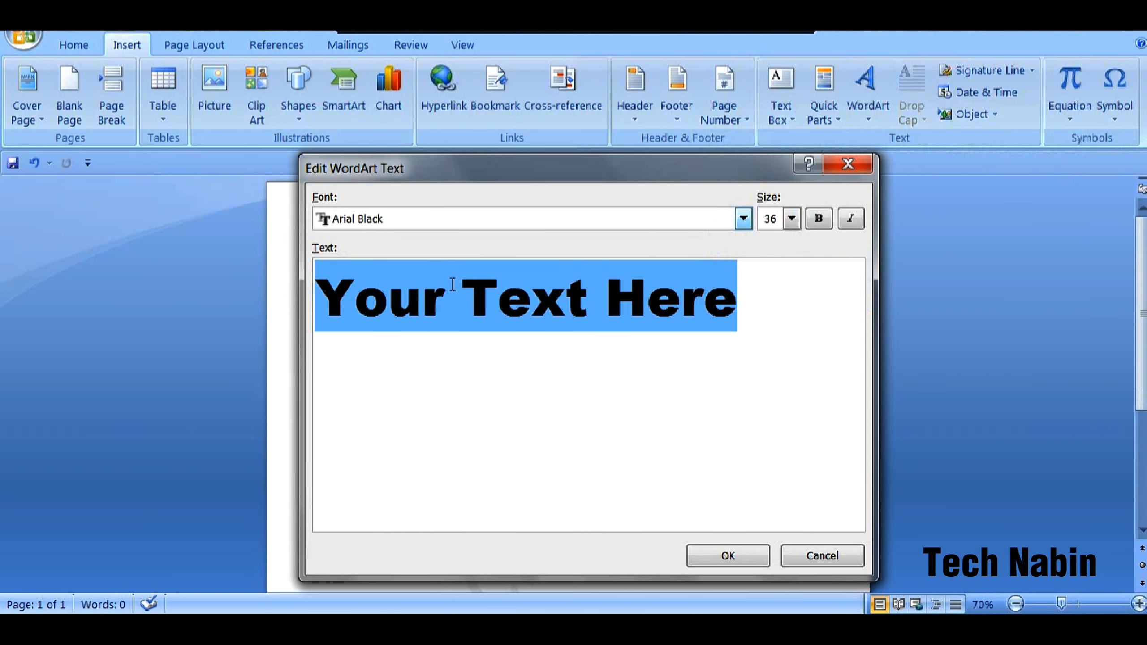
key(BackSpace)
text(S  )
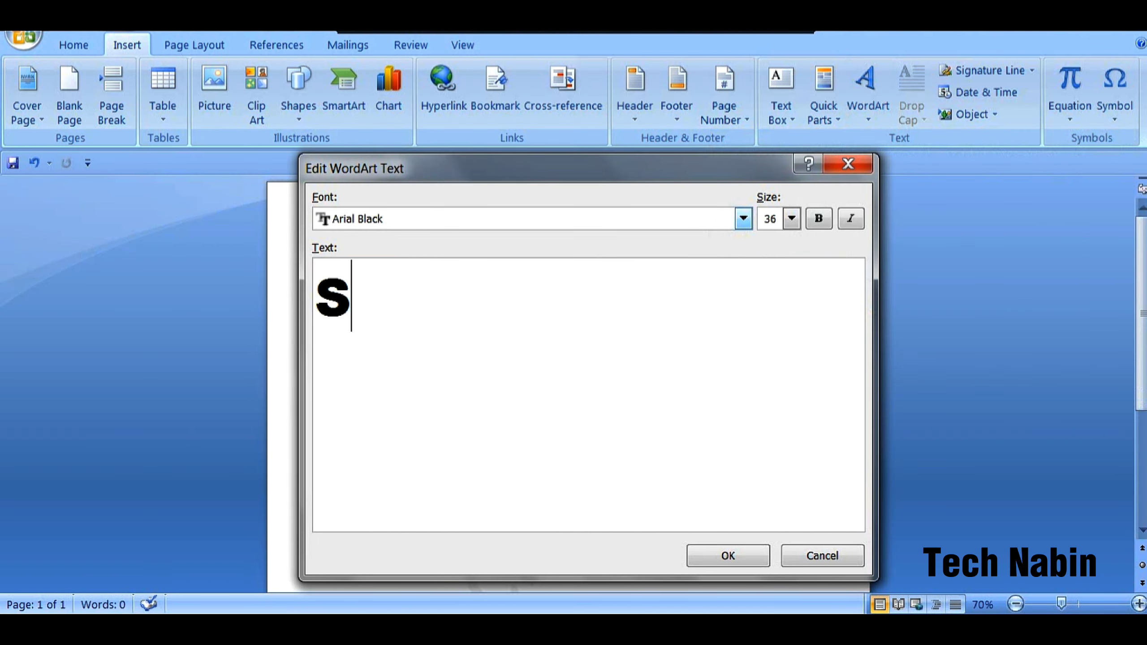
text(M)
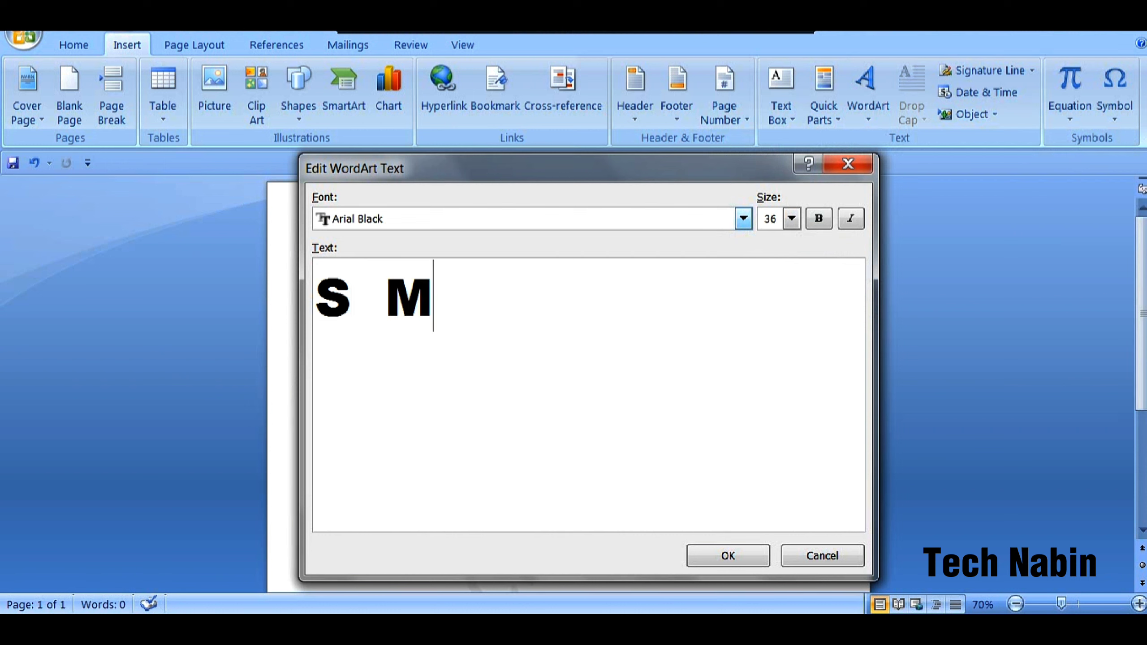
text(SUNG)
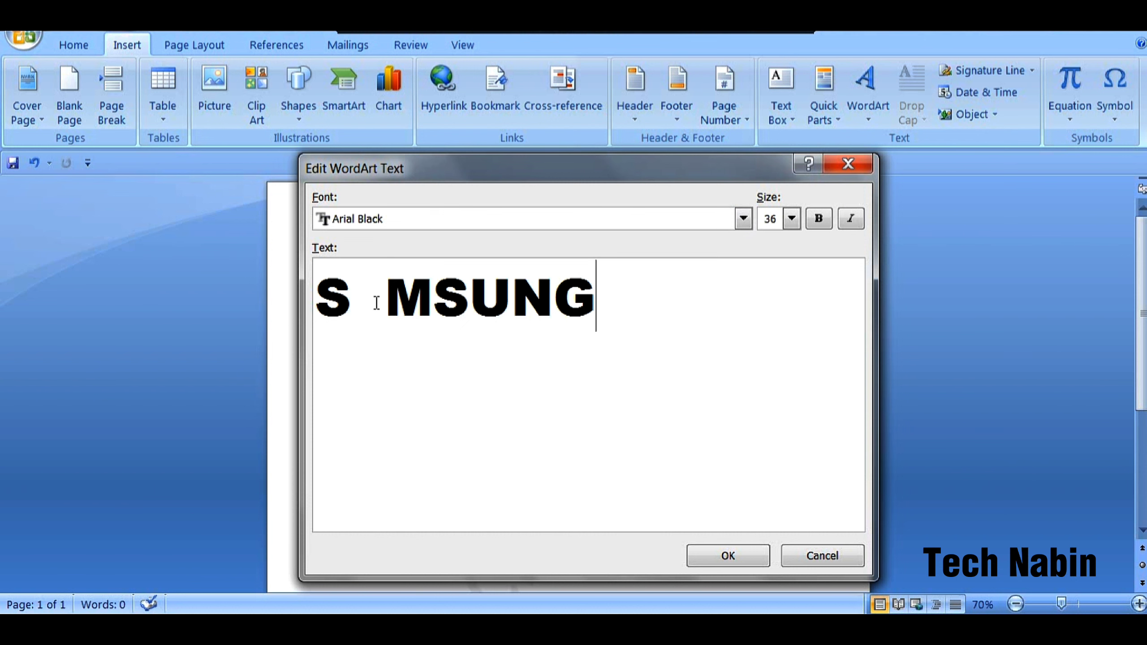
click(718, 558)
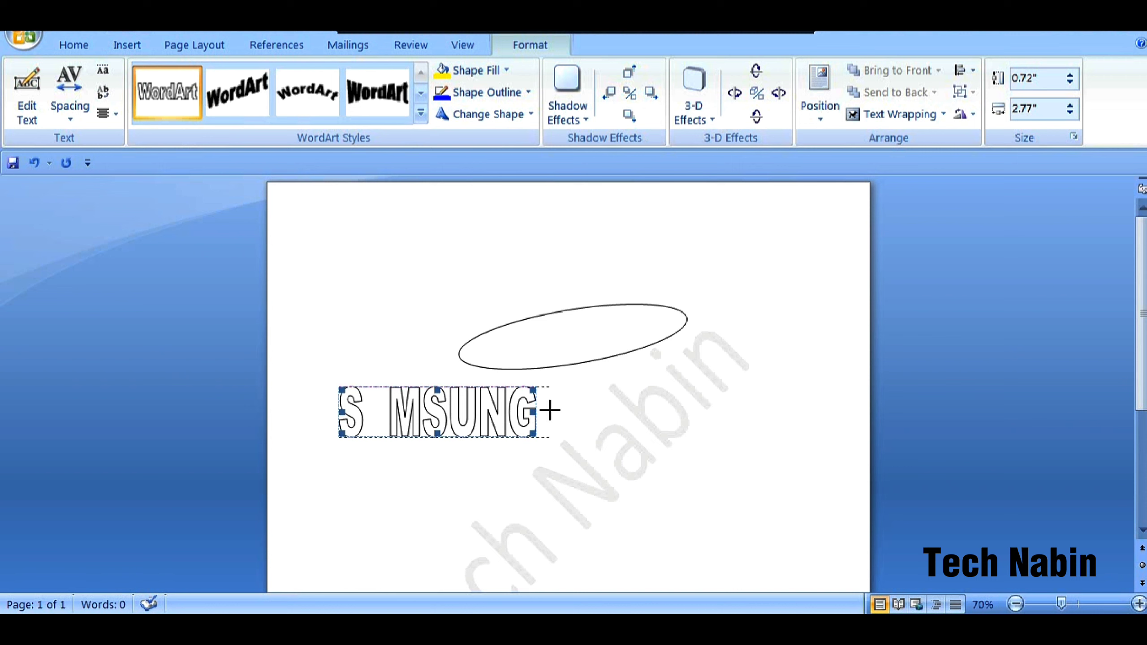
Widen the WordArt, set it In Front of Text and move it onto the oval
drag(550, 410, 582, 412)
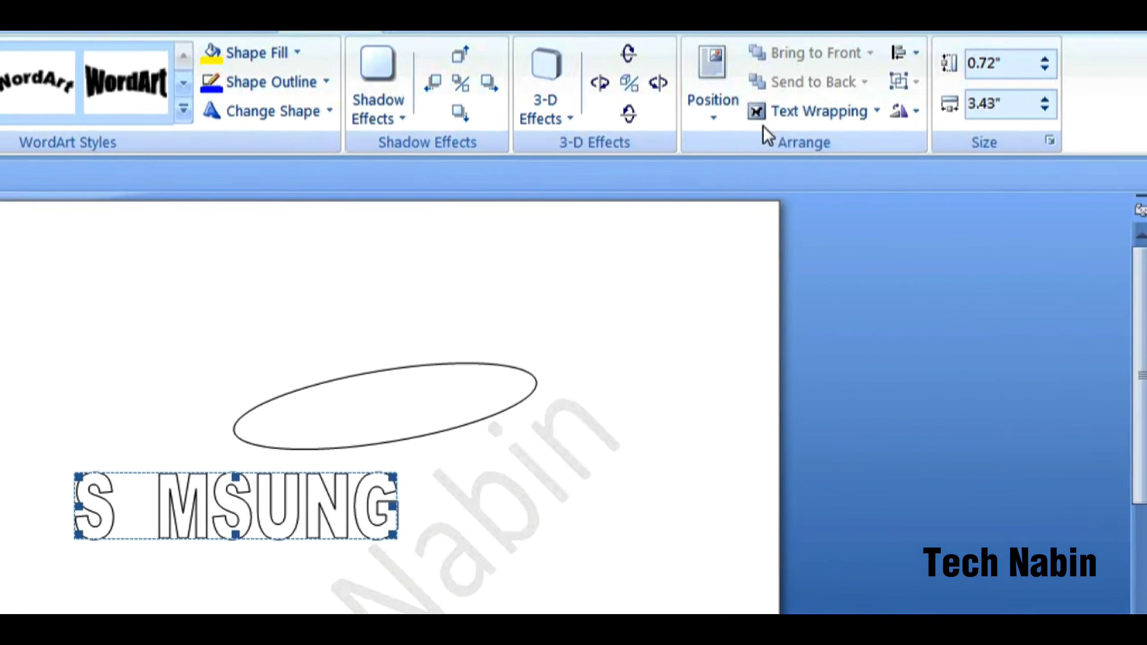
click(899, 114)
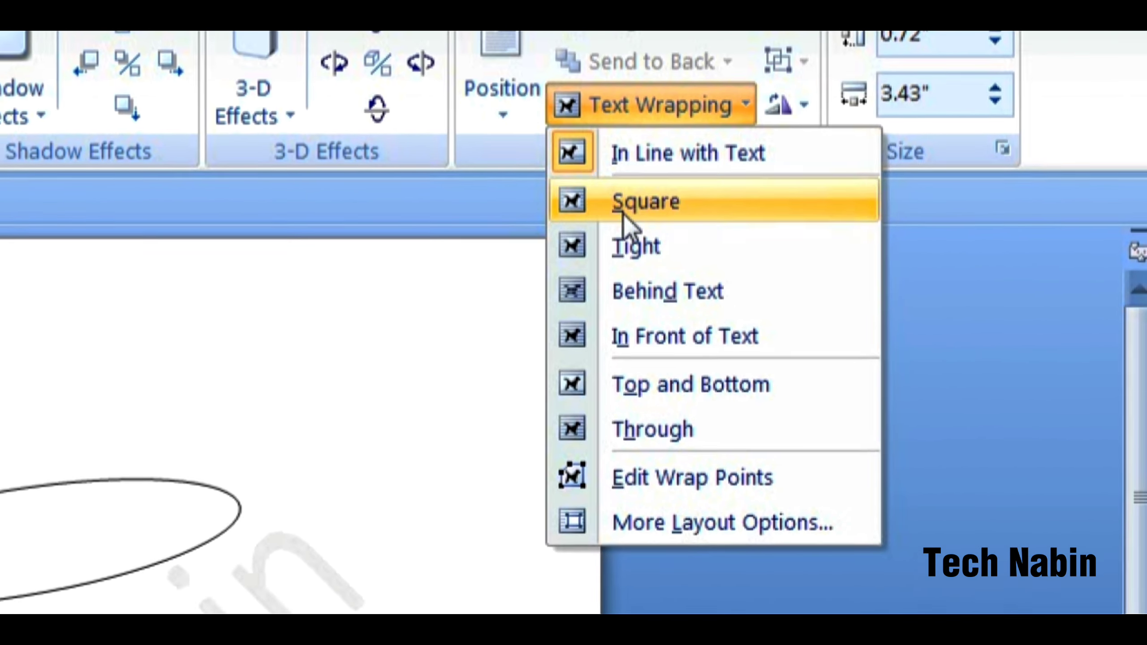
click(616, 353)
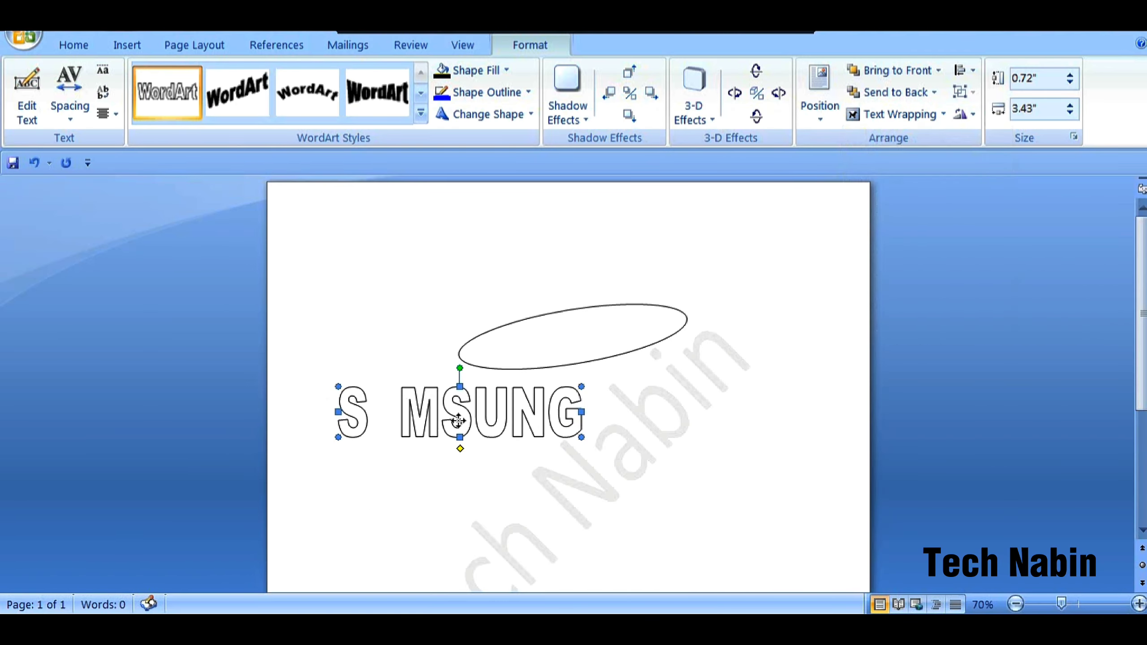
mouse_move(459, 422)
mouse_down()
mouse_move(549, 357)
mouse_move(549, 339)
mouse_up()
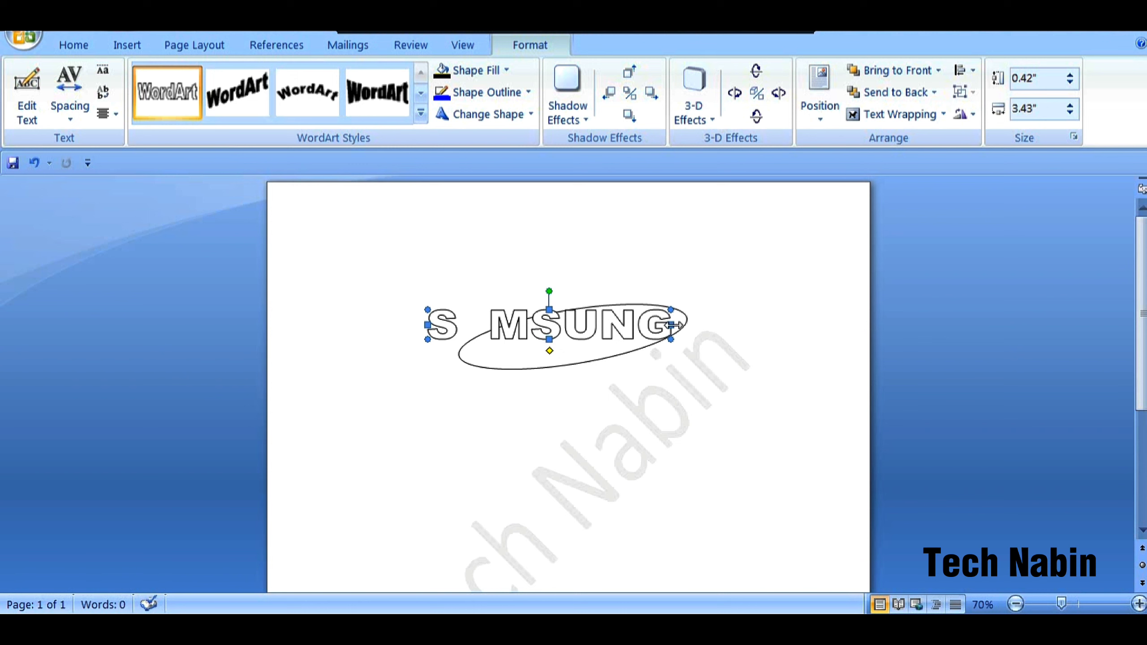
Resize the SAMSUNG WordArt to 0.24" by 2.33" and nudge it to the oval's centre
drag(687, 324, 637, 337)
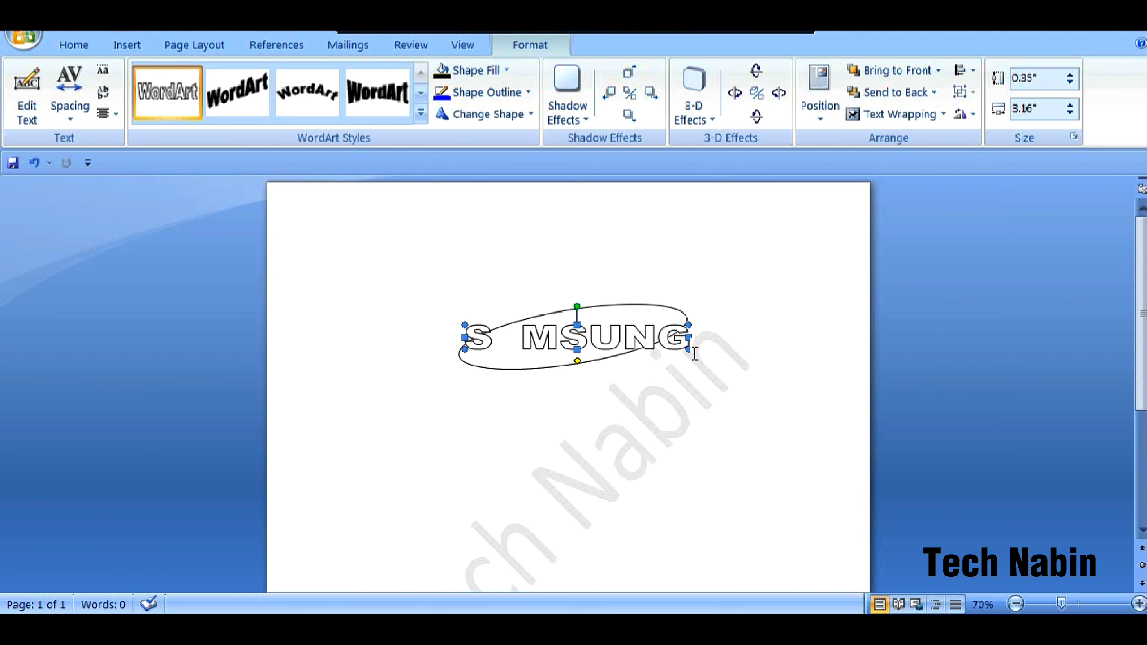
mouse_move(688, 337)
mouse_down()
mouse_move(642, 334)
mouse_move(641, 345)
mouse_up()
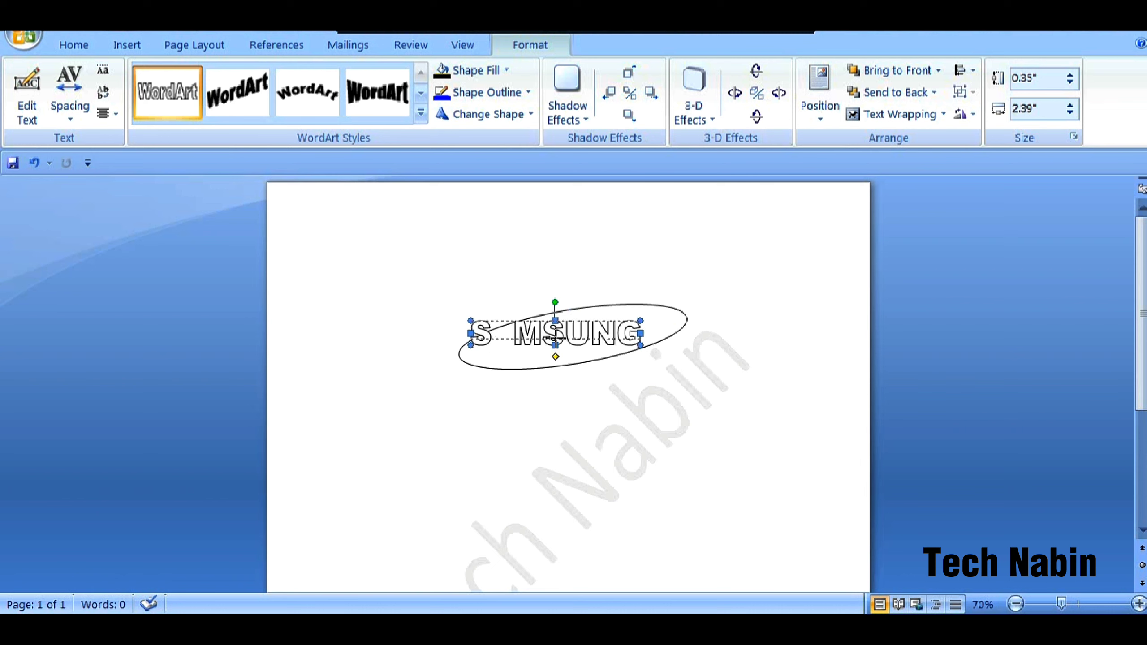
mouse_move(555, 333)
mouse_down()
mouse_move(555, 344)
mouse_move(610, 335)
mouse_up()
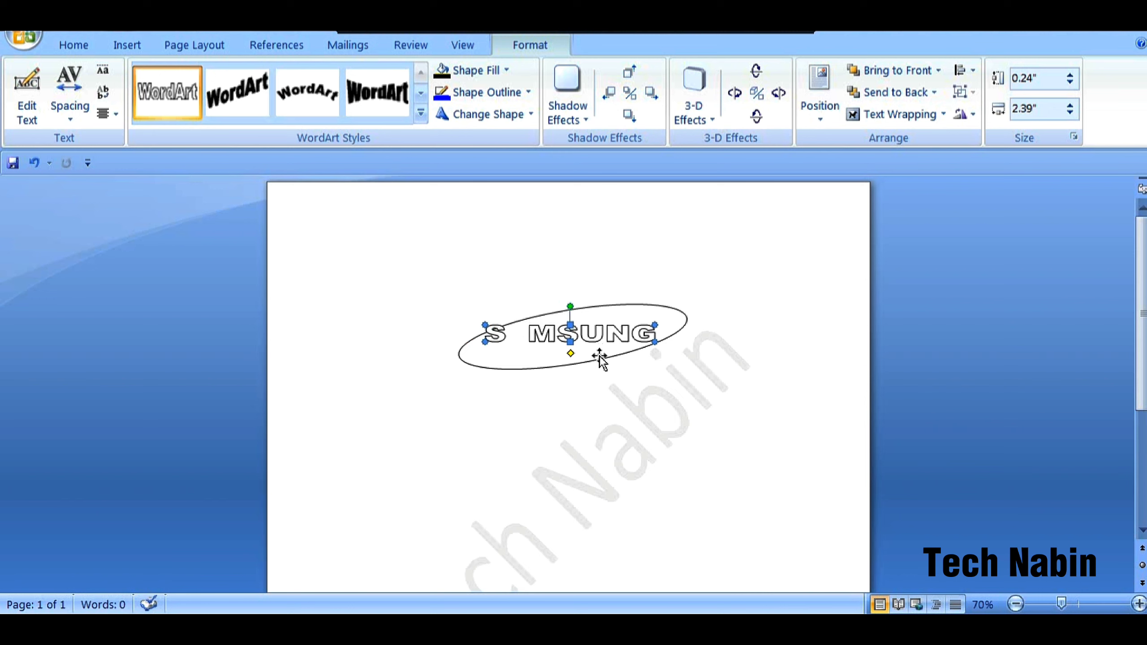
key(Right)
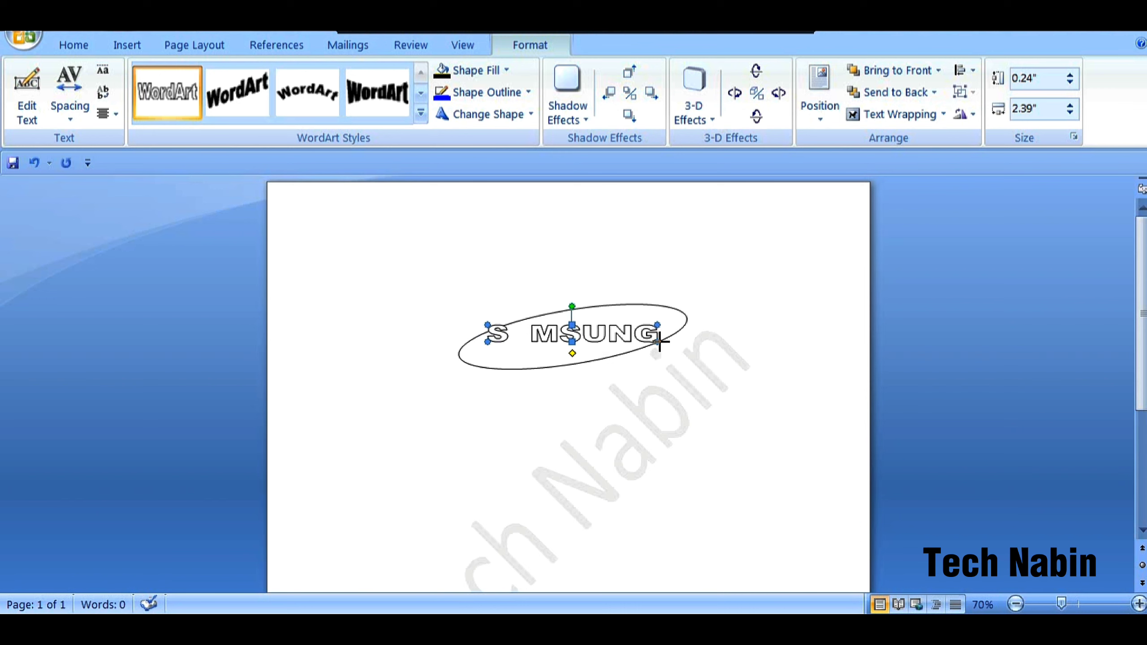
drag(655, 342, 653, 343)
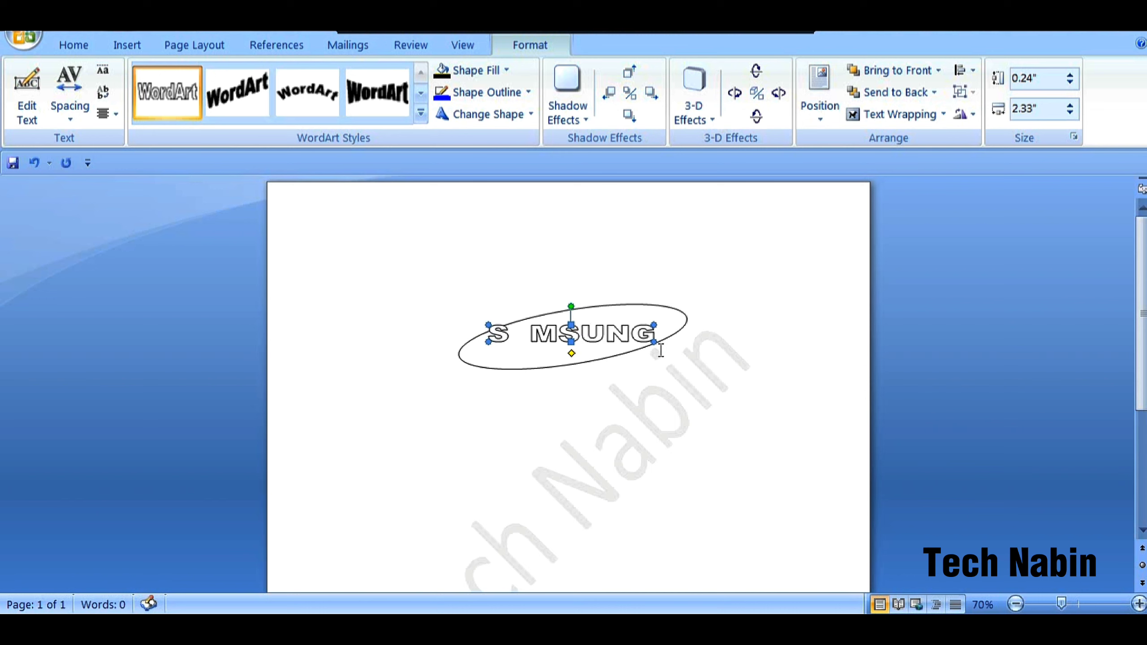
key(Right)
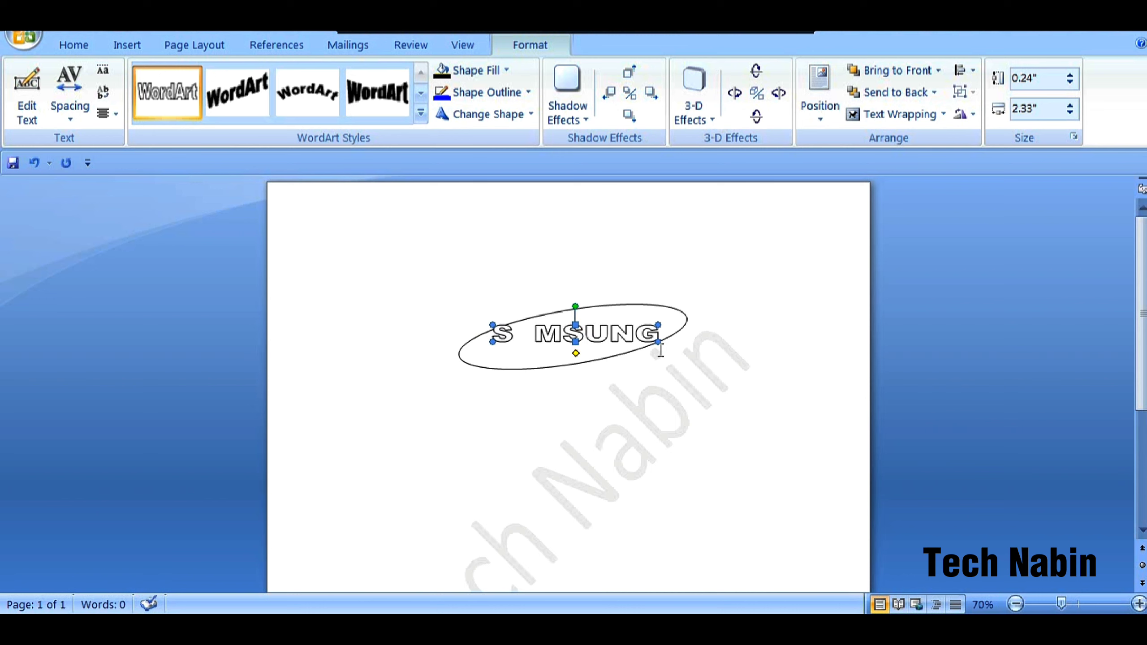
key(Right)
key(Down)
key(Right)
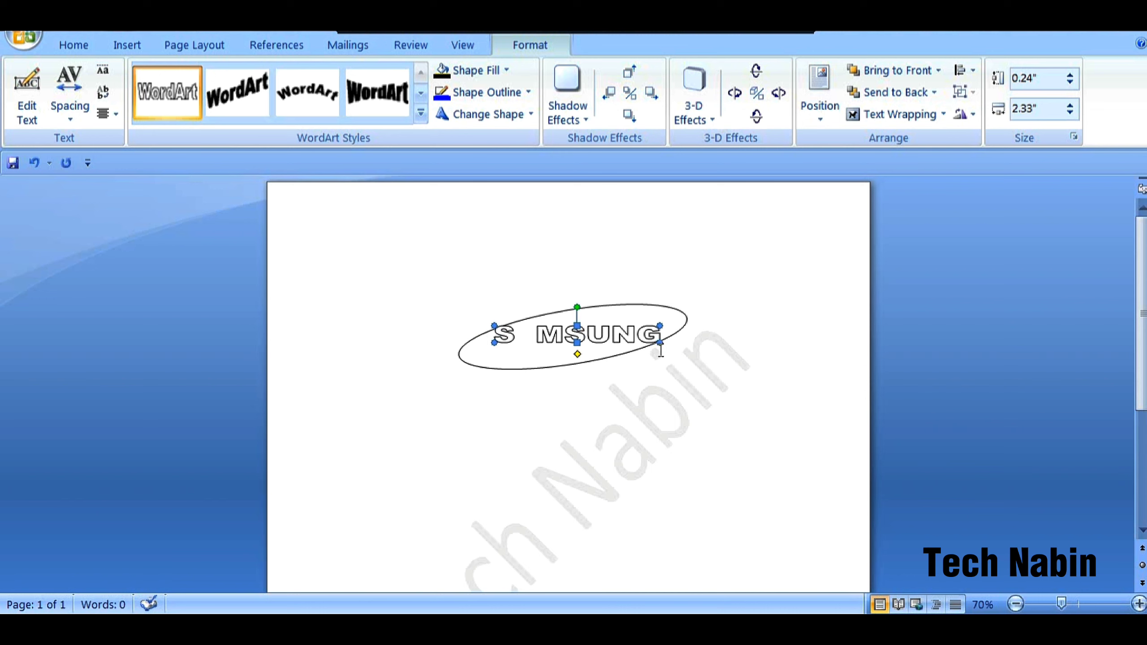
key(Right)
key(Down)
click(664, 371)
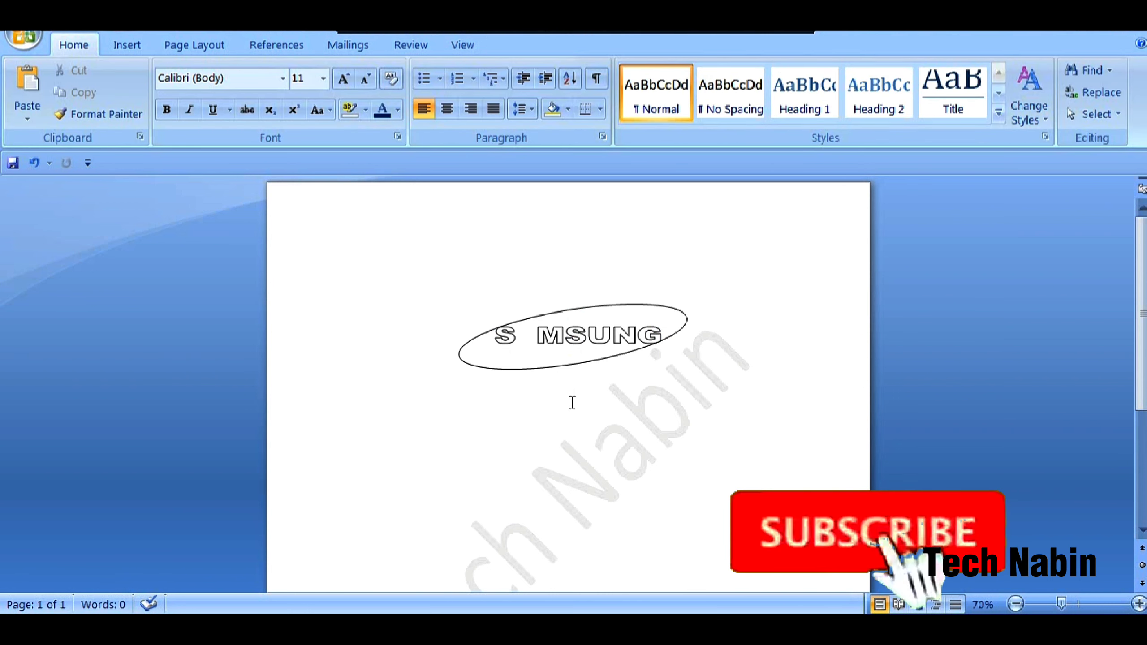
Add a second outlined WordArt containing just the letter 'V' in Arial Black 36
click(531, 336)
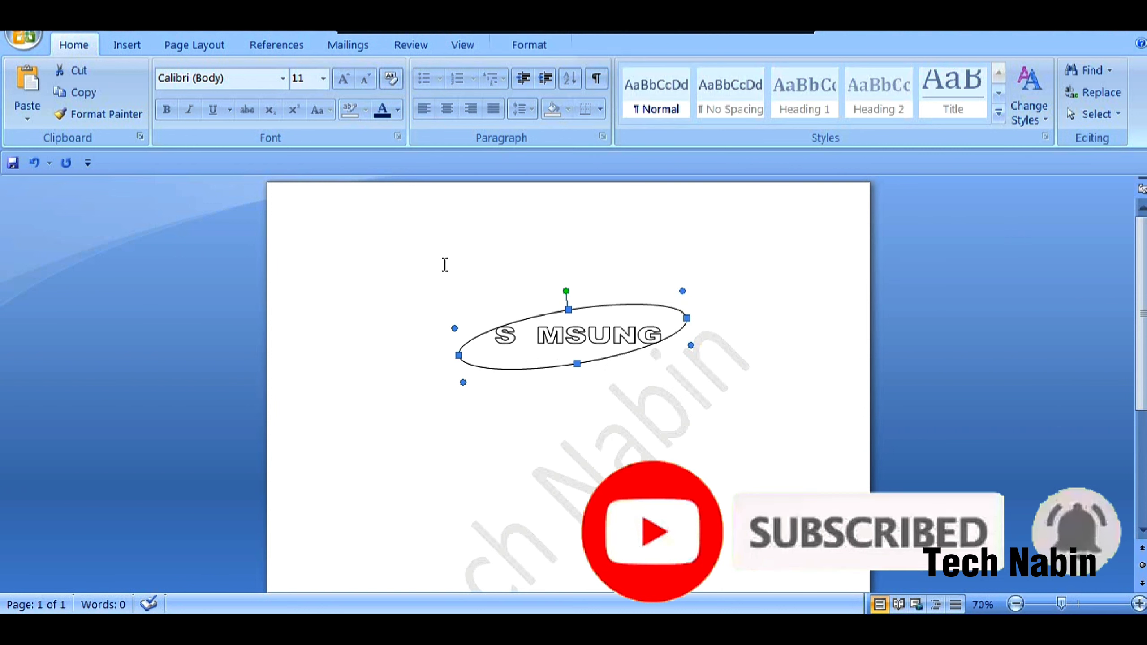
click(443, 264)
click(111, 43)
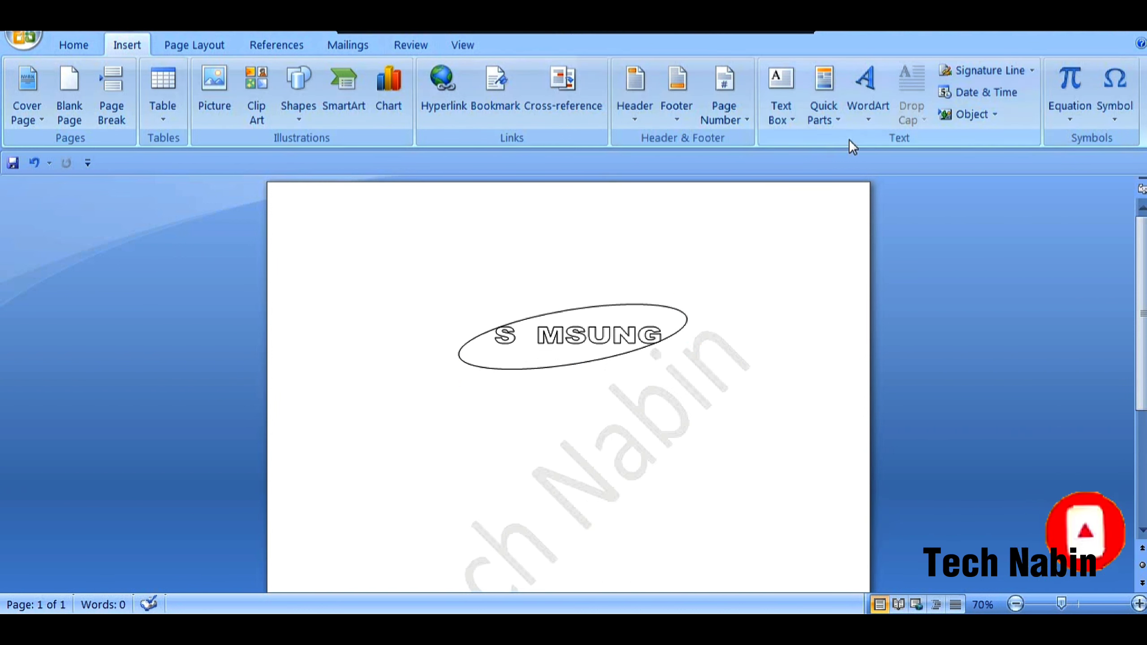
click(858, 110)
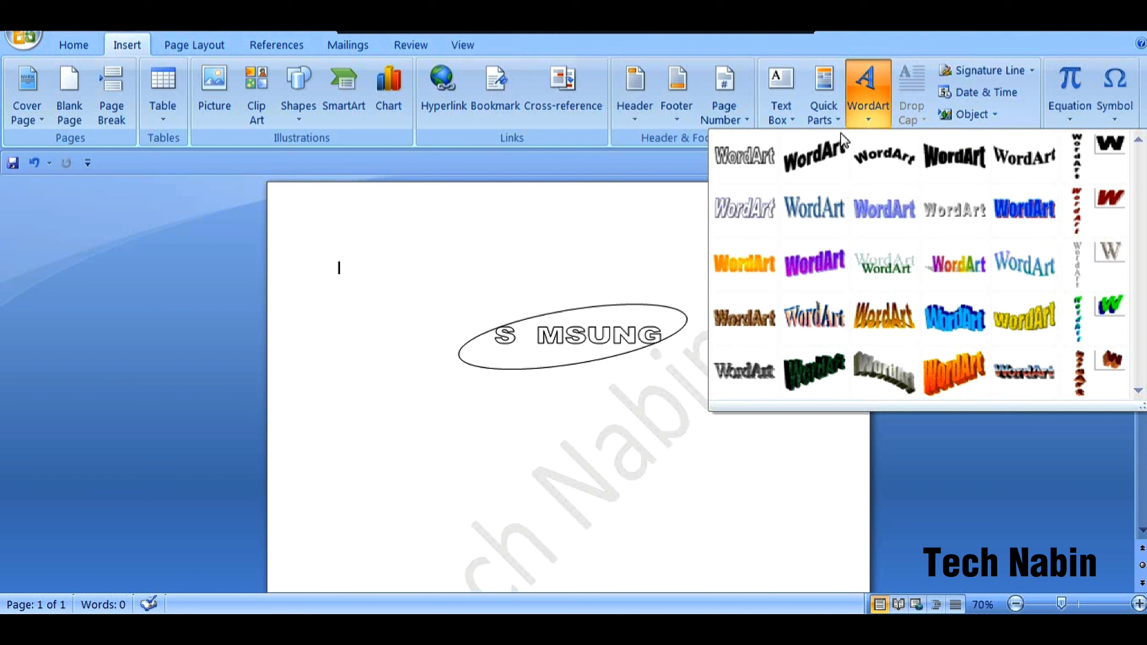
click(735, 159)
text(V)
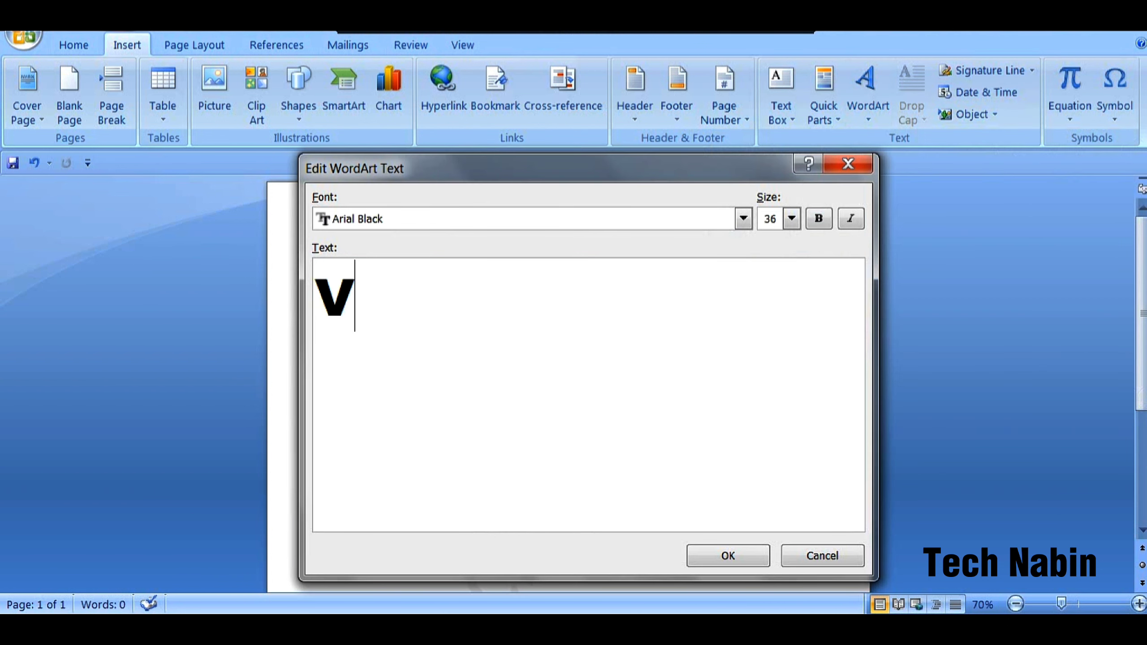
click(728, 555)
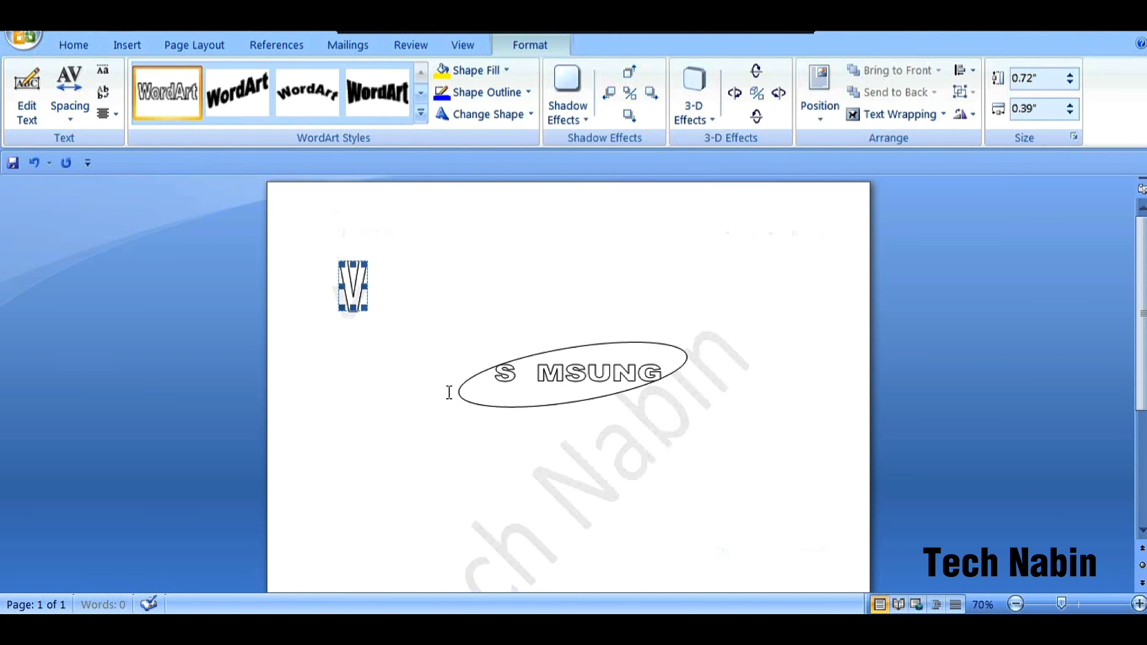
click(887, 114)
Float the V in front of text, flip it upside down and place it between S and M
click(890, 231)
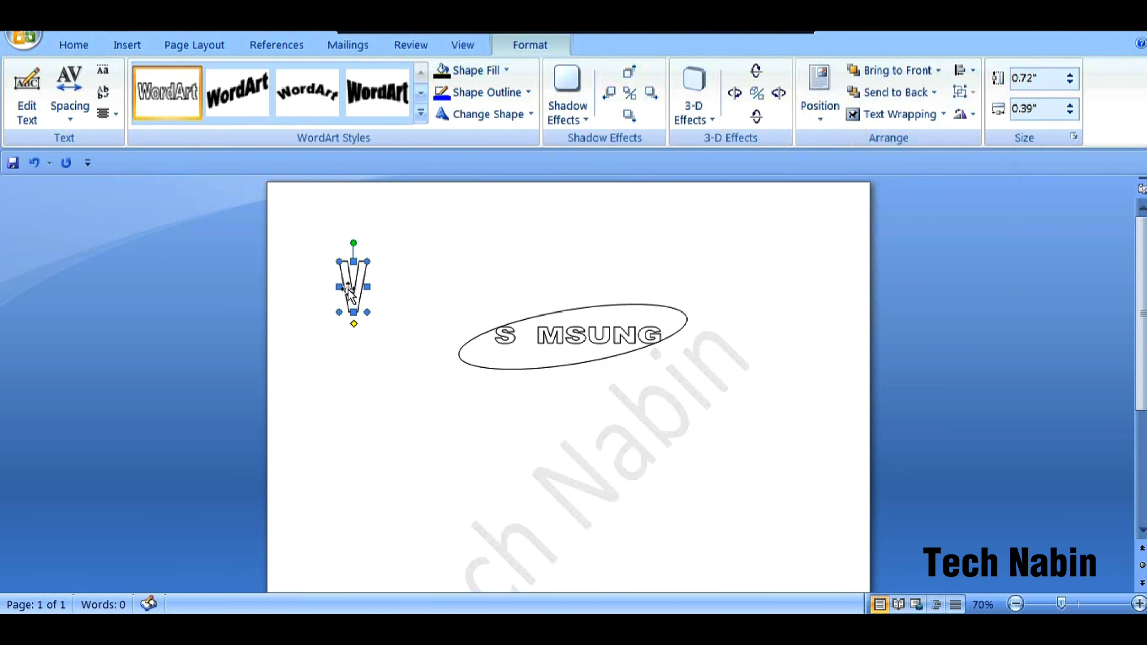
drag(353, 242, 352, 329)
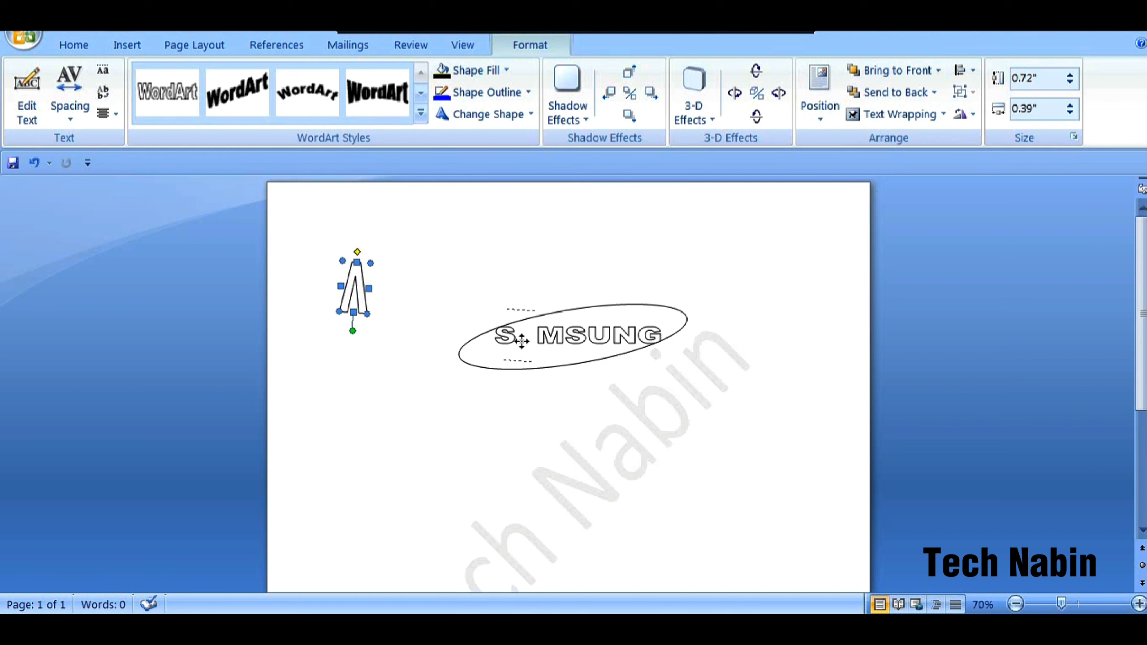
drag(522, 340, 522, 341)
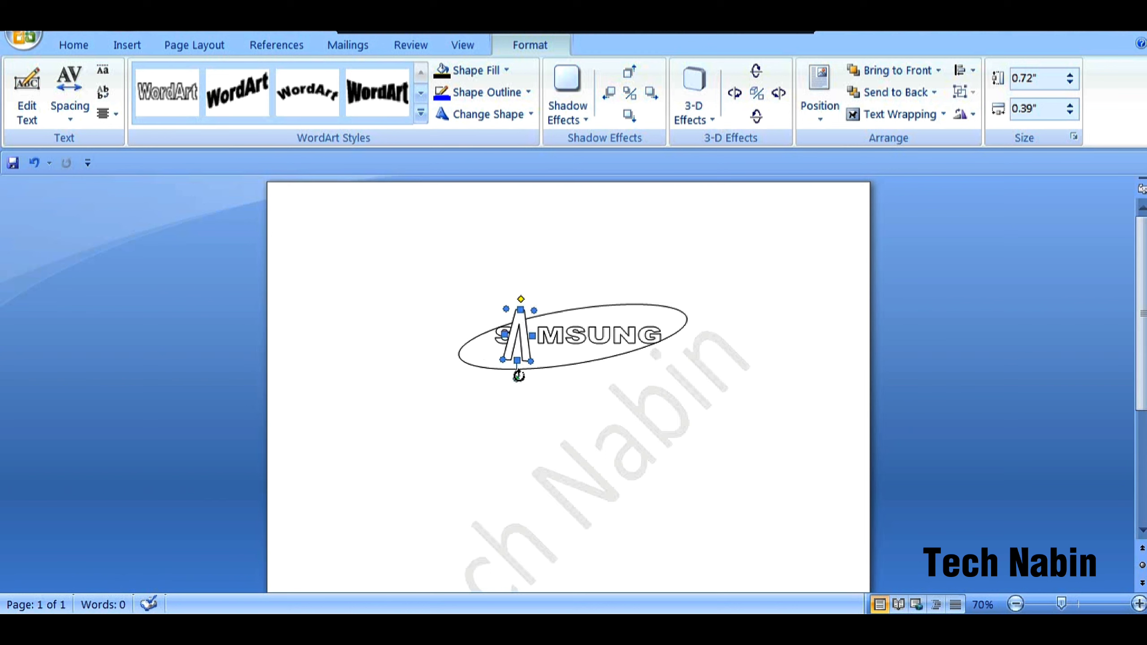
drag(518, 375, 519, 378)
key(Right)
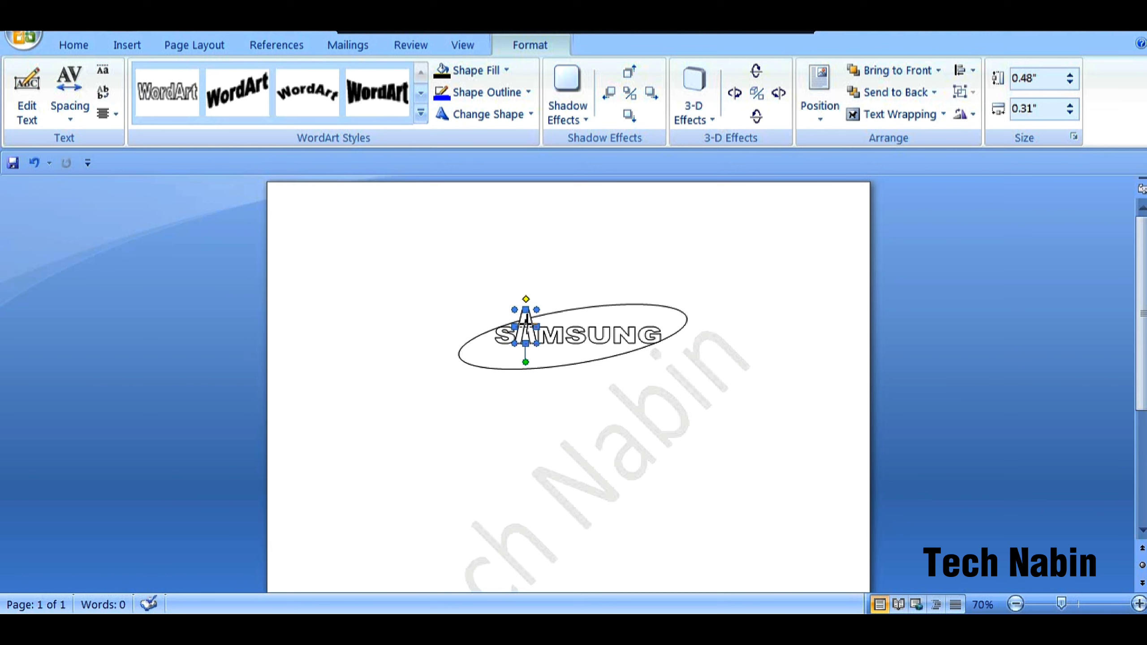
Shrink the inverted V to 0.24" by 0.25" to match the other letters
drag(526, 318, 525, 326)
click(554, 367)
click(529, 337)
drag(531, 345, 544, 374)
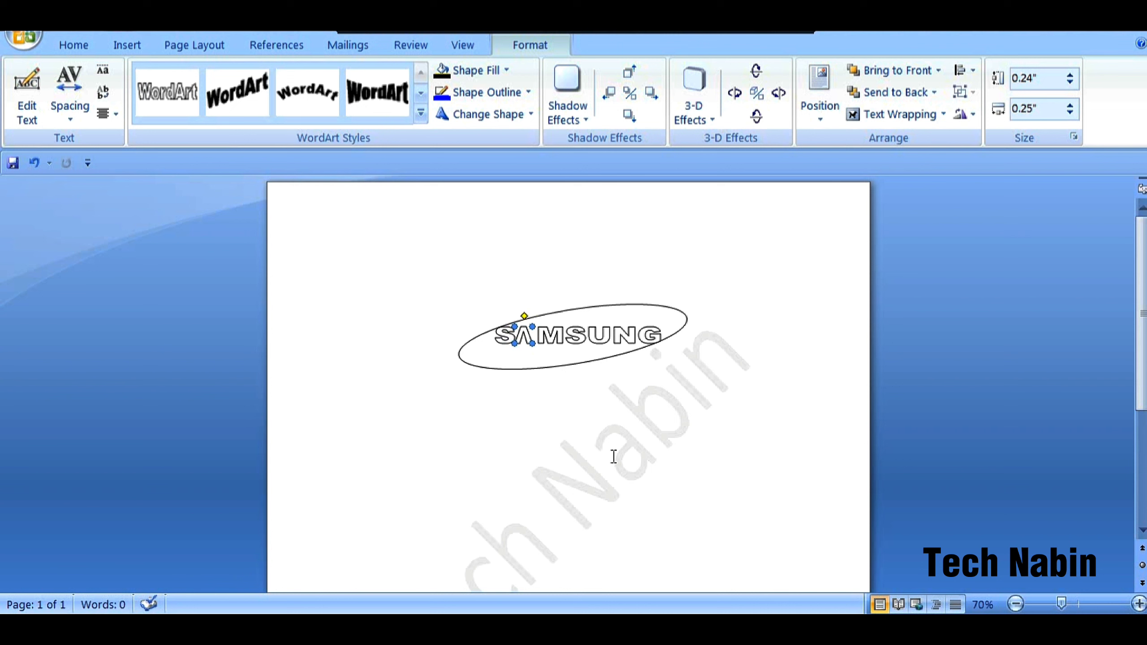
key(ctrl+z)
key(ctrl+z)
click(569, 444)
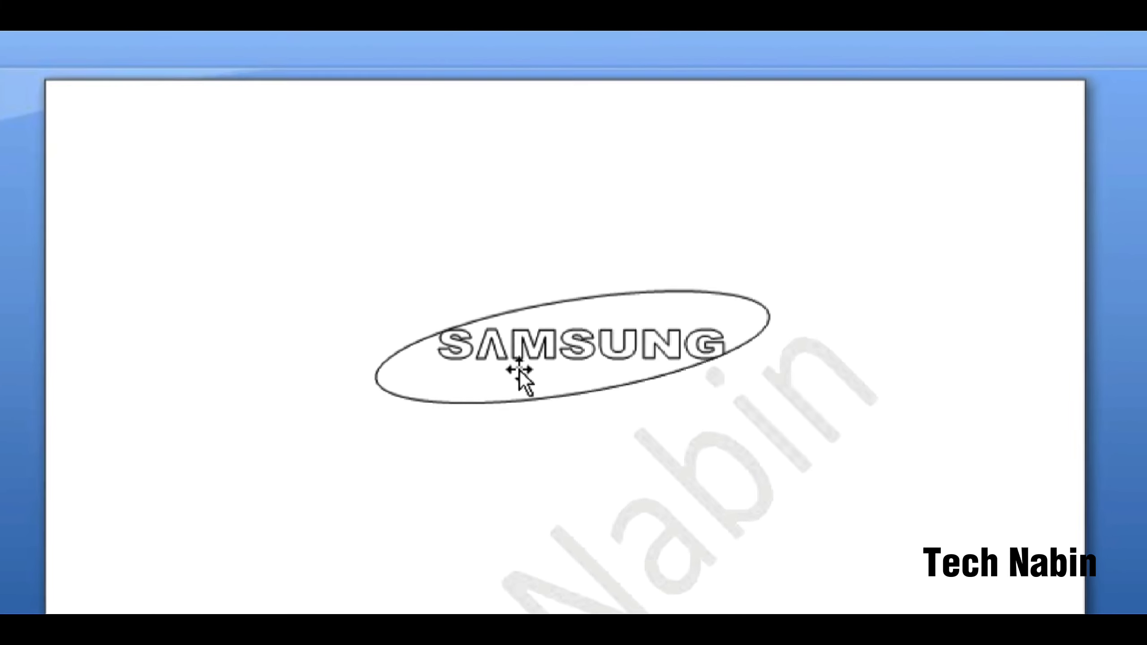
Give the tilted oval a solid Black shape fill so SAMSUNG shows white
click(576, 345)
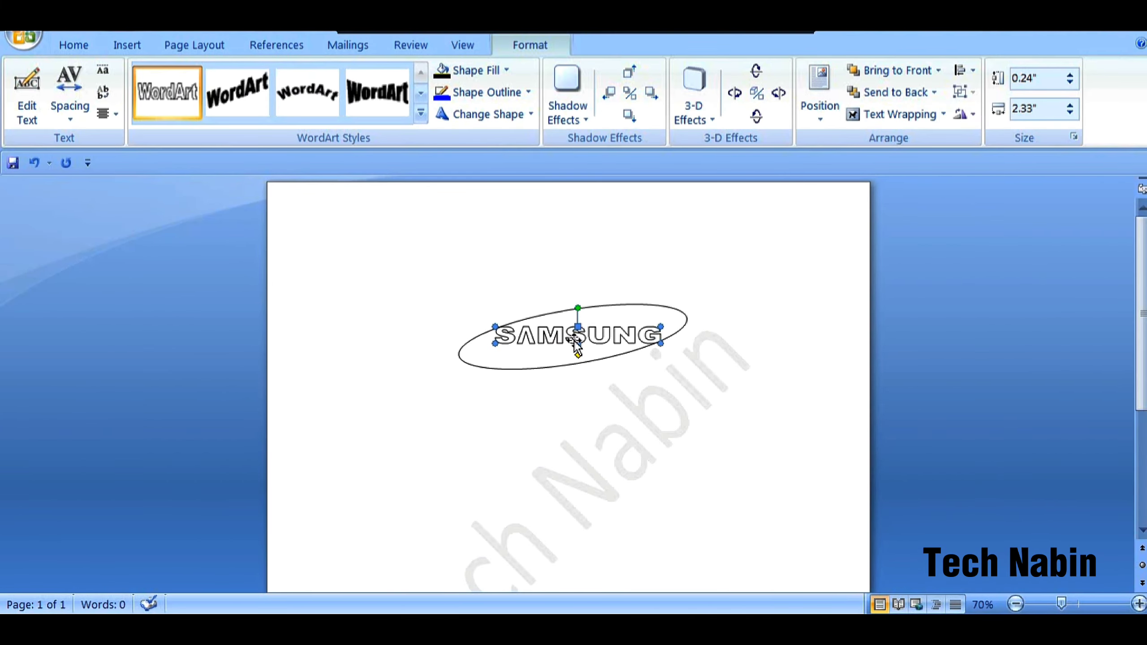
click(618, 411)
click(632, 313)
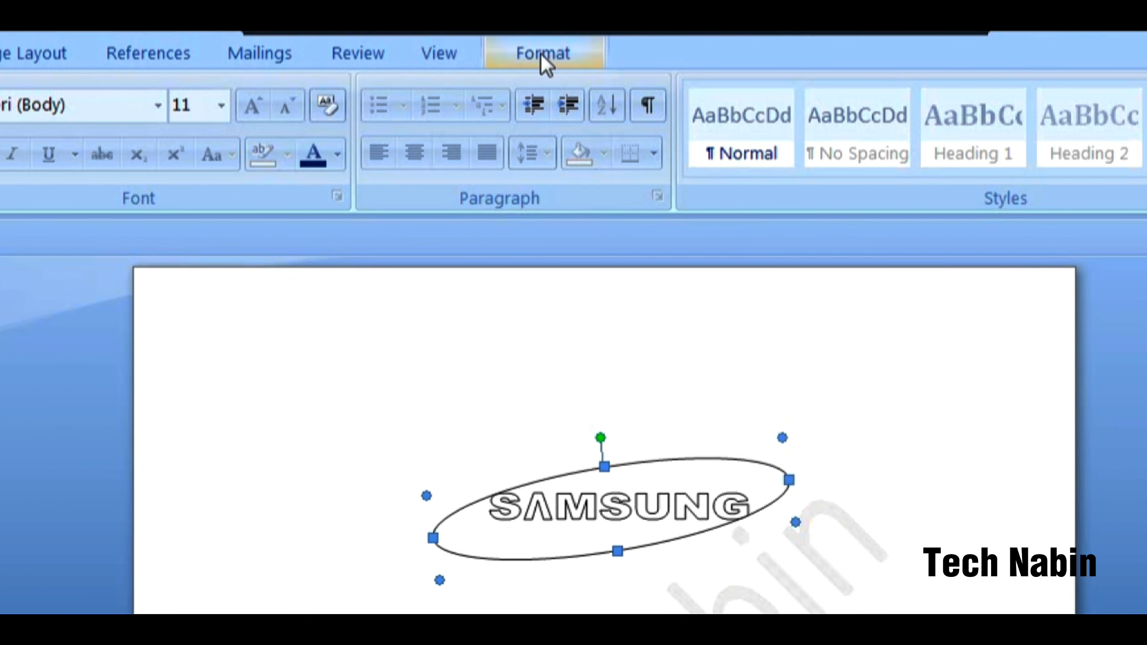
click(541, 55)
click(482, 100)
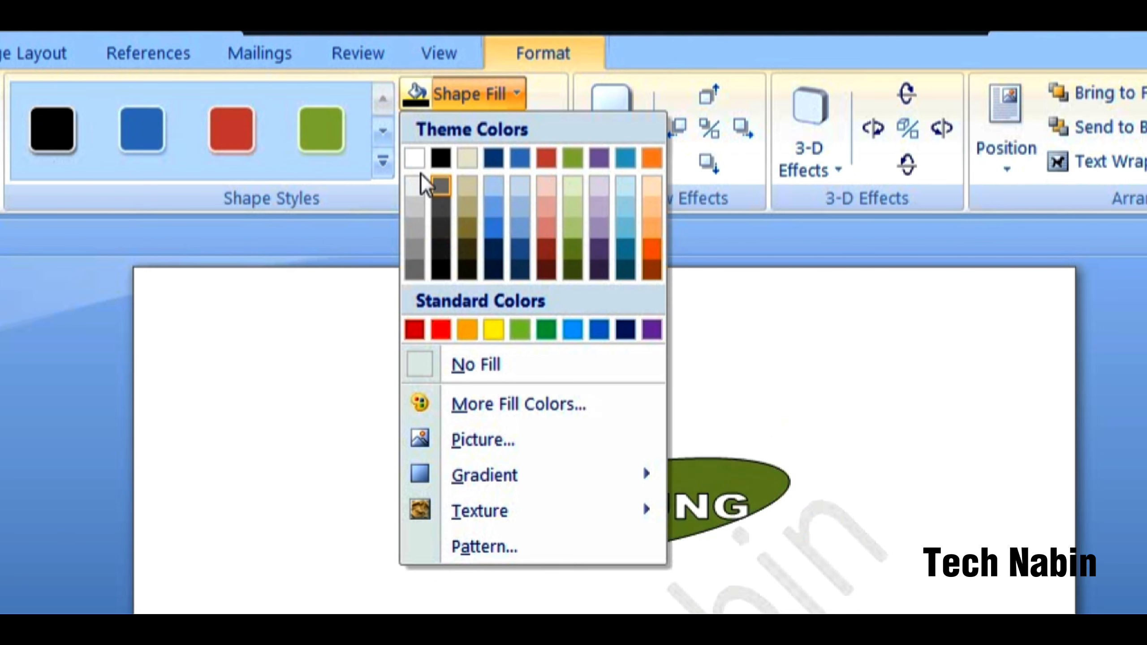
click(441, 158)
click(659, 319)
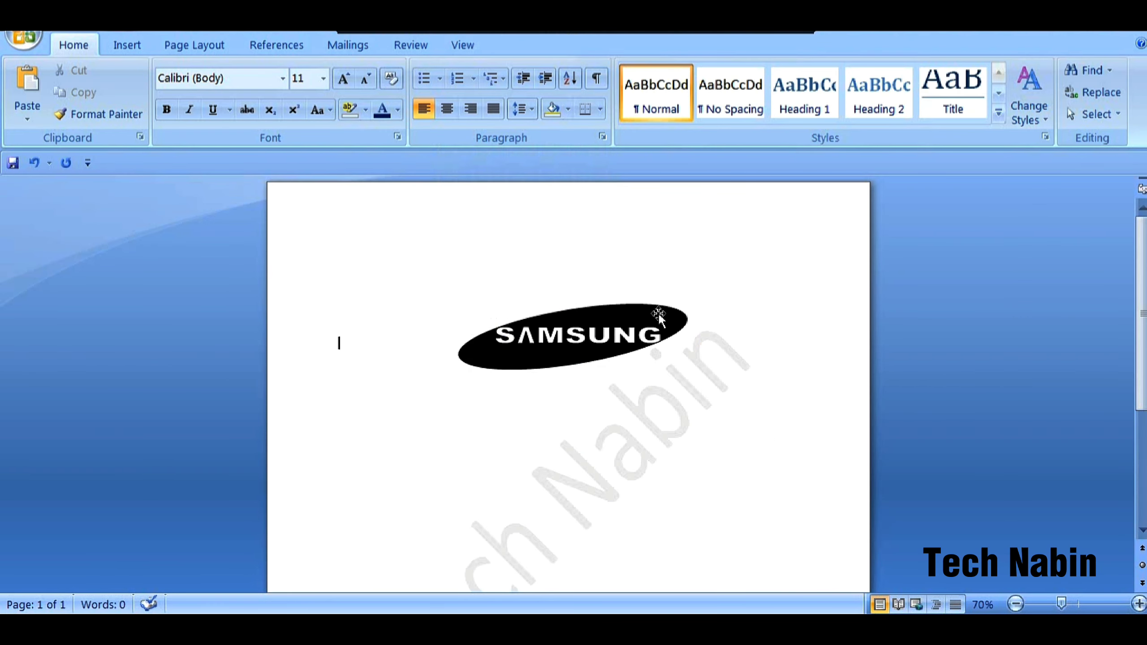